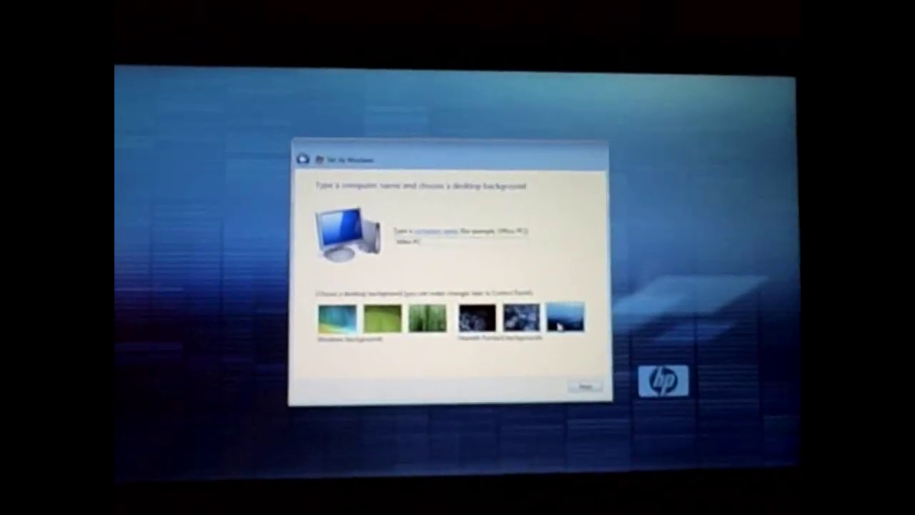
# - Choose the fifth thumbnail, the HP keys picture, as the desktop background and continue
pyautogui.click(500, 302)
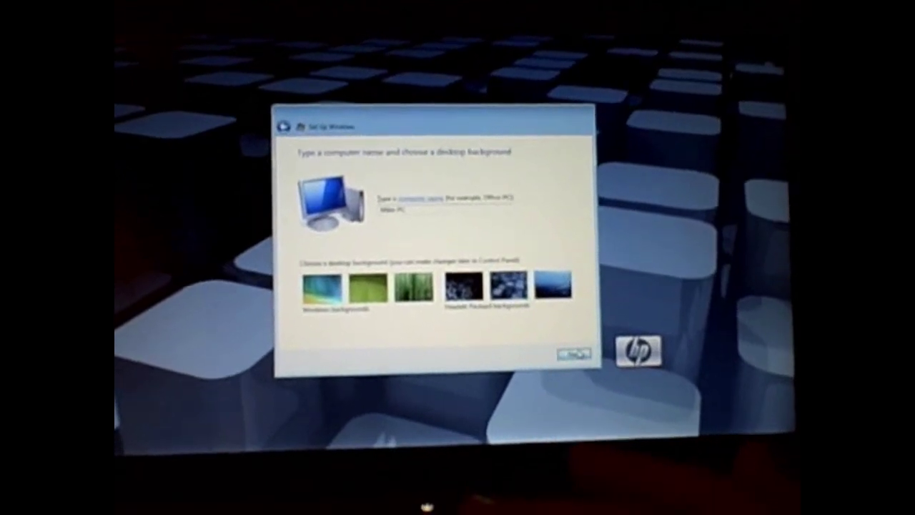
pyautogui.click(576, 354)
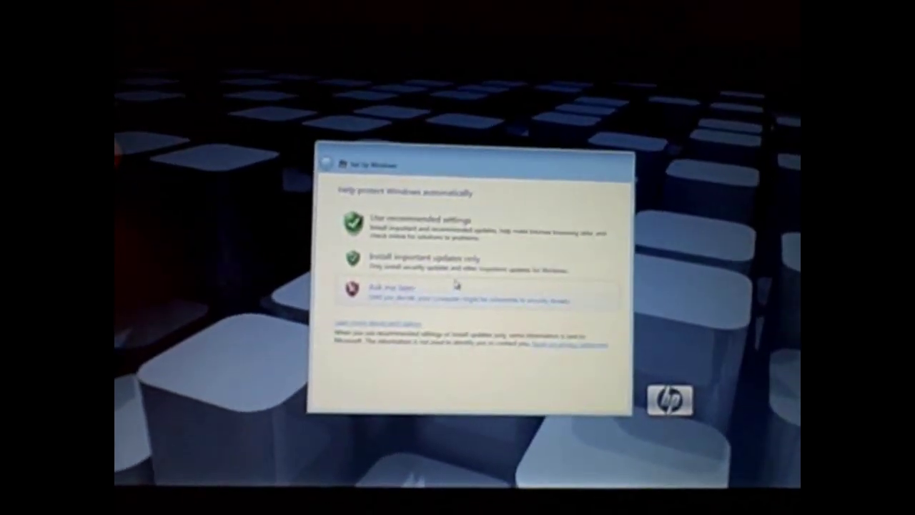
# - Apply the recommended Windows protection settings and pick the local time zone from the list
pyautogui.click(475, 217)
pyautogui.click(462, 201)
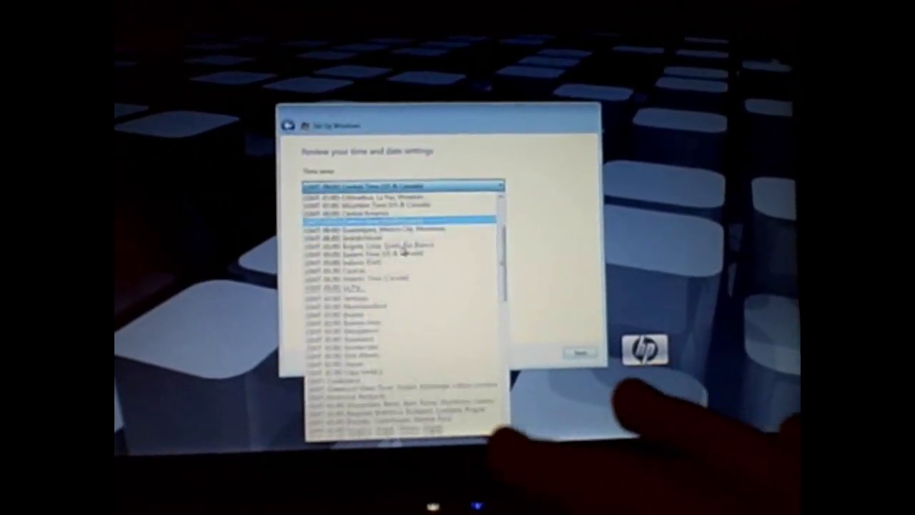
pyautogui.click(402, 248)
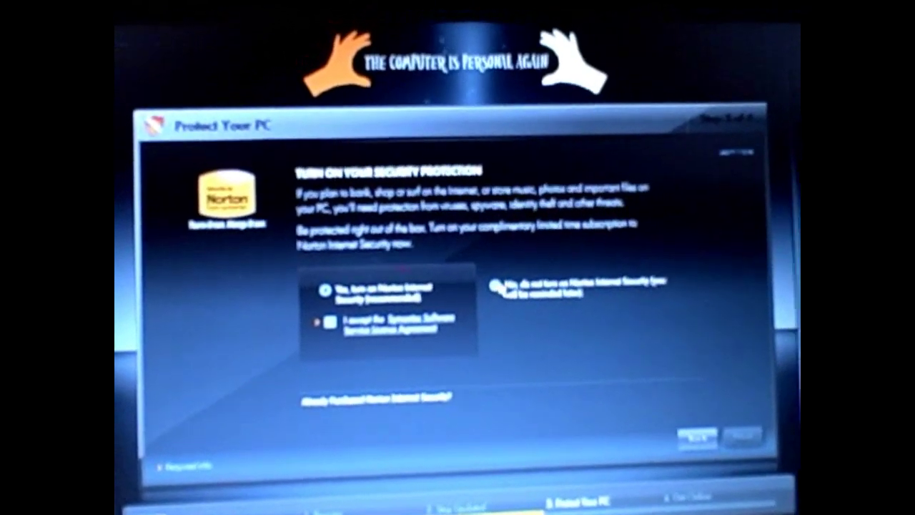
# - Select 'No, do not turn on Norton Internet Security' on the Protect Your PC step
pyautogui.click(493, 276)
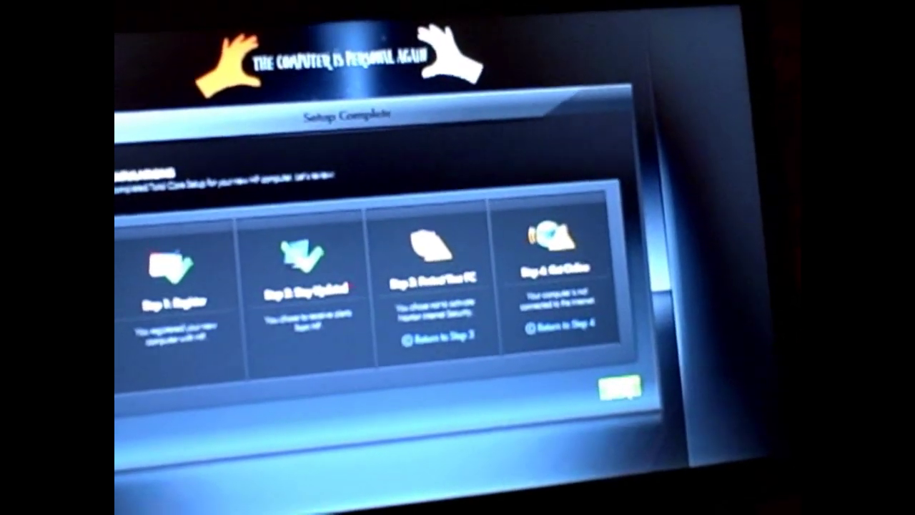
# - Finish HP Total Care Setup from the Setup Complete summary screen
pyautogui.click(623, 387)
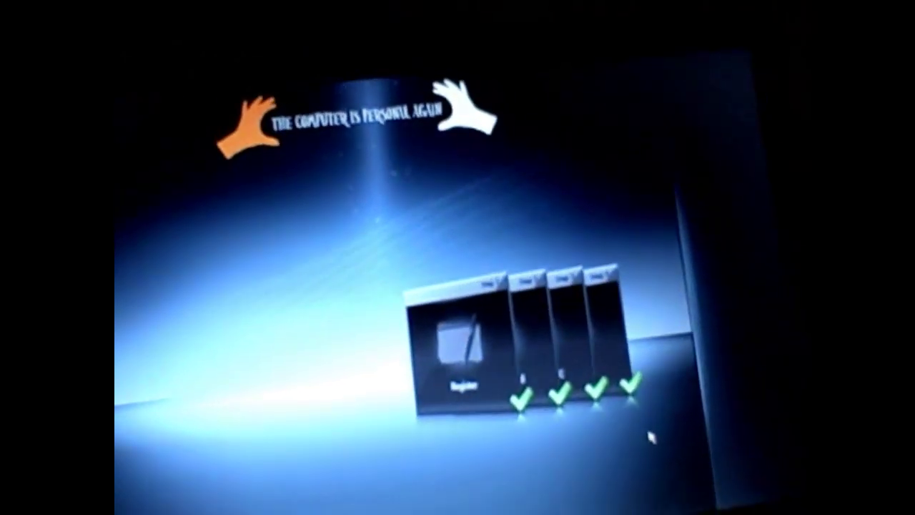